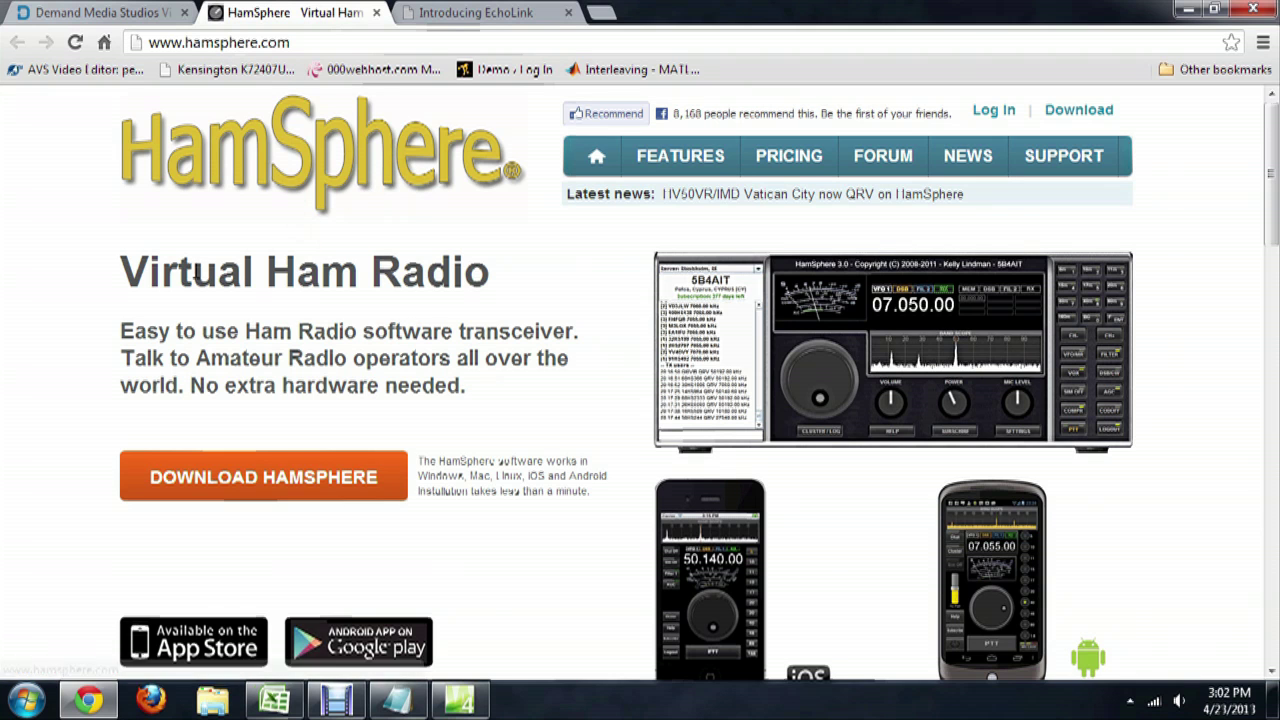
scroll(626, 355, down, 1)
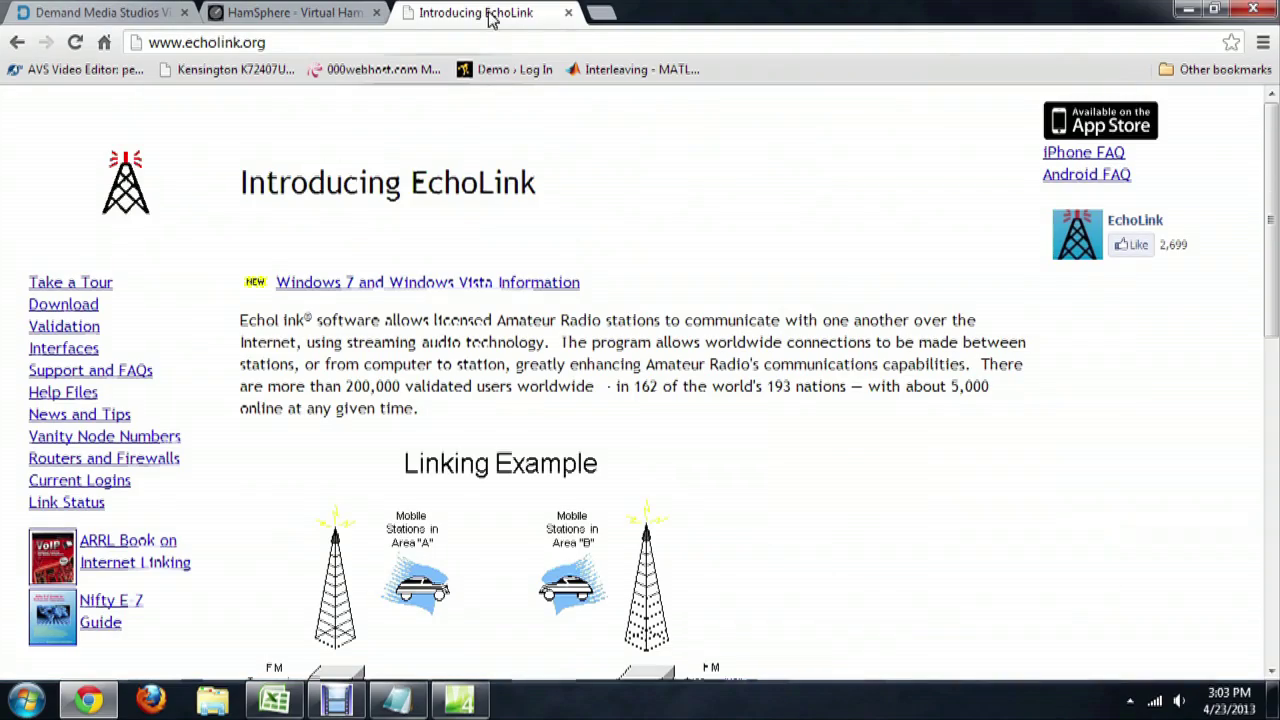
scroll(780, 314, down, 2)
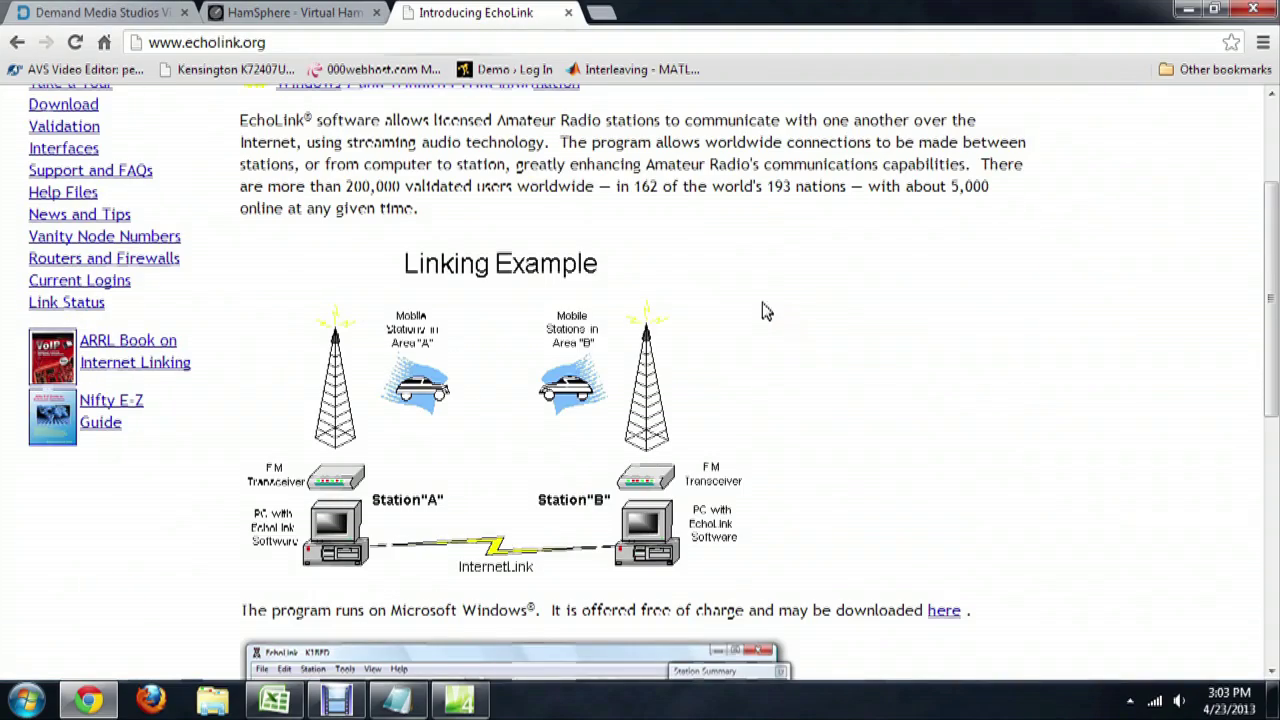
scroll(657, 263, up, 1)
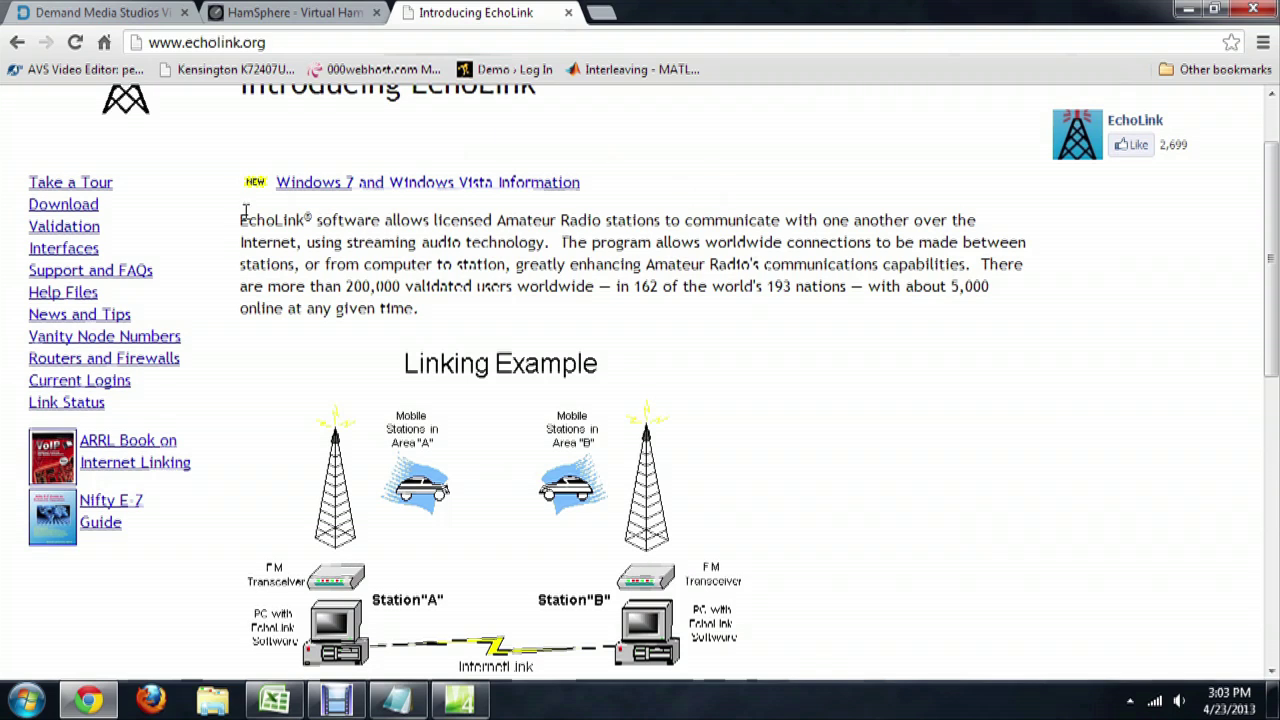